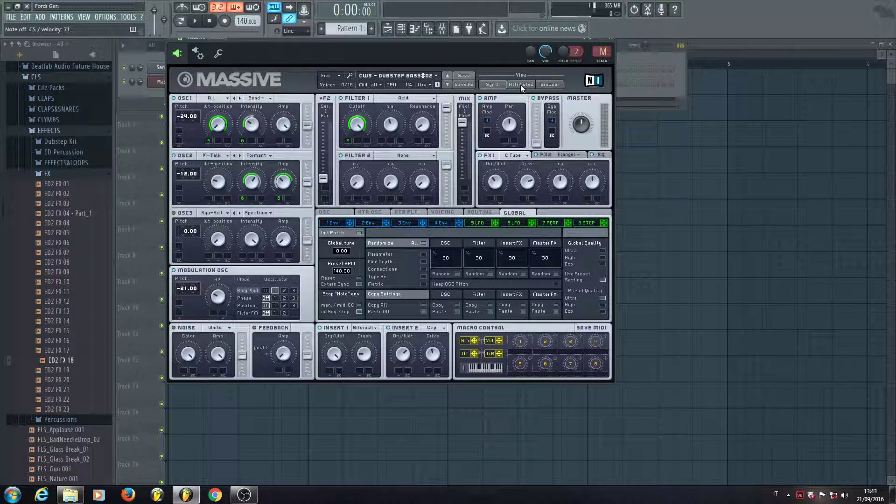
Add a second Massive synth channel to the project.
left_click_drag(480, 55, 644, 97)
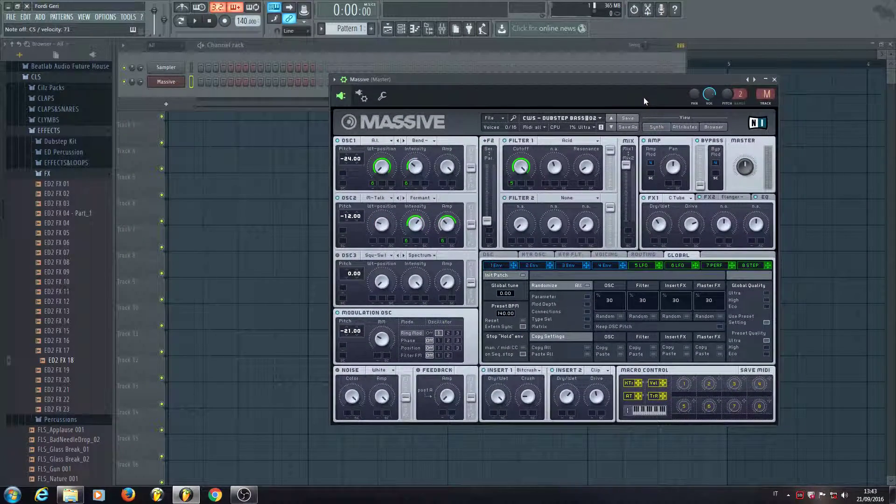
left_click(40, 17)
mouse_move(52, 27)
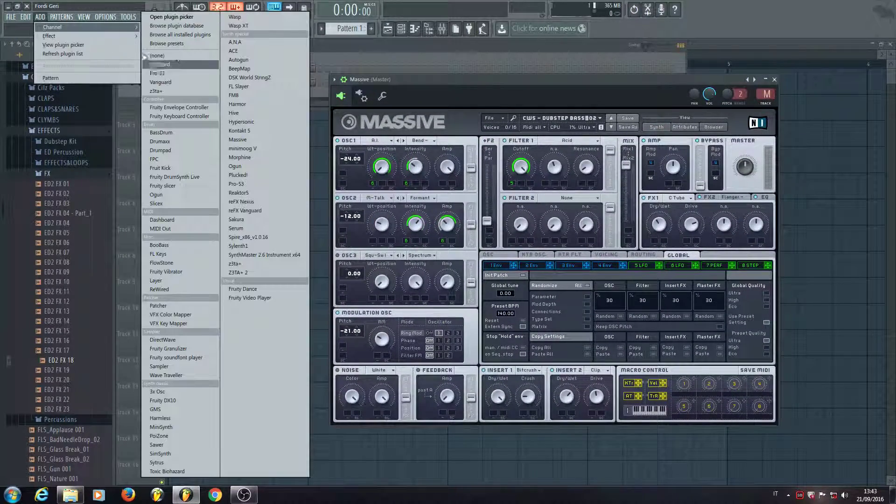
left_click(265, 141)
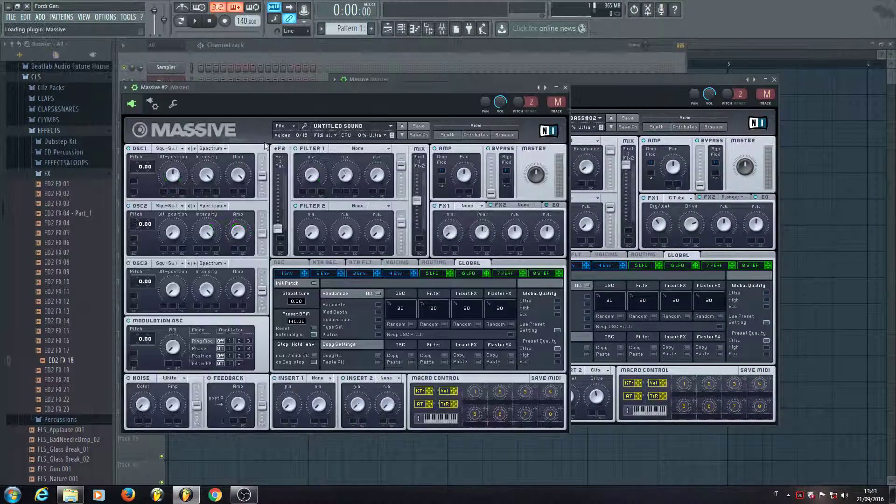
Arrange the two Massive windows so the reference preset and the blank patch can be seen side by side.
left_click_drag(475, 94, 670, 188)
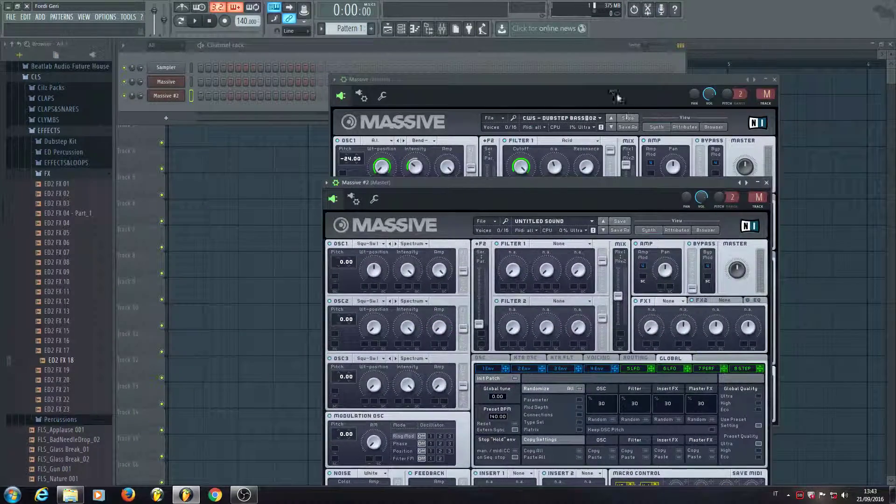
left_click_drag(617, 94, 396, 51)
left_click(628, 187)
left_click_drag(628, 187, 680, 107)
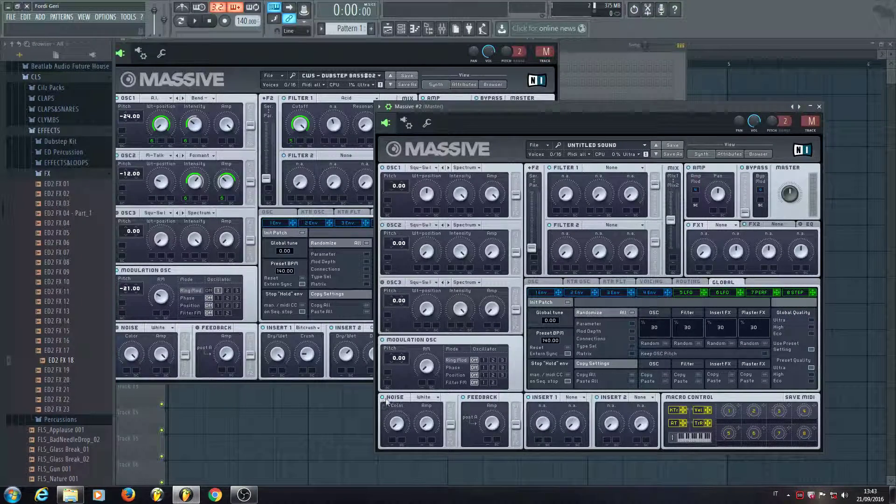
Give OSC1 of the blank Massive patch the A.I. wavetable, pitch -24.00 and a fully lowered wavetable position.
left_click(424, 169)
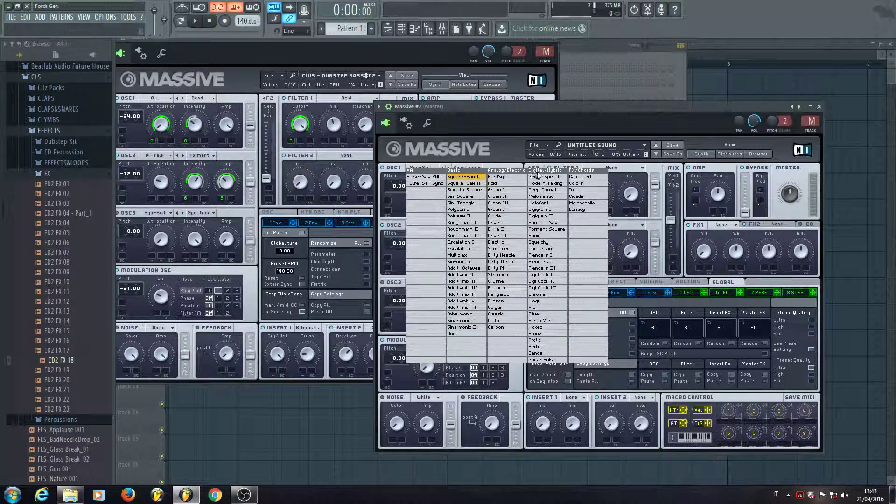
left_click(537, 307)
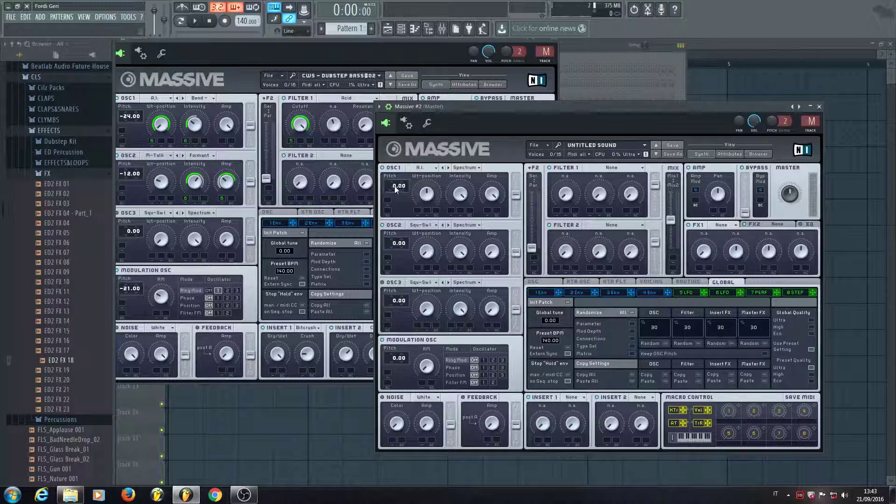
left_click_drag(395, 186, 395, 209)
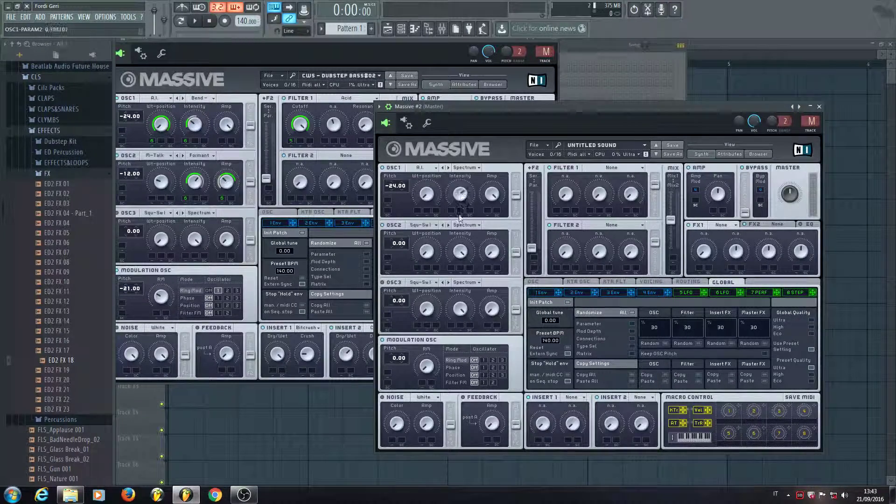
Switch OSC1 to the Bend- mode and set its intensity to about 0.31.
left_click_drag(459, 249, 457, 255)
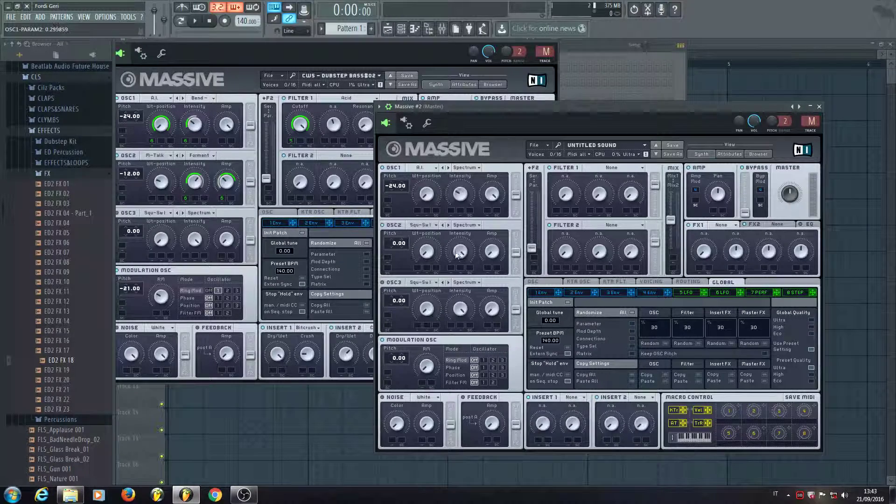
left_click(464, 168)
left_click(460, 184)
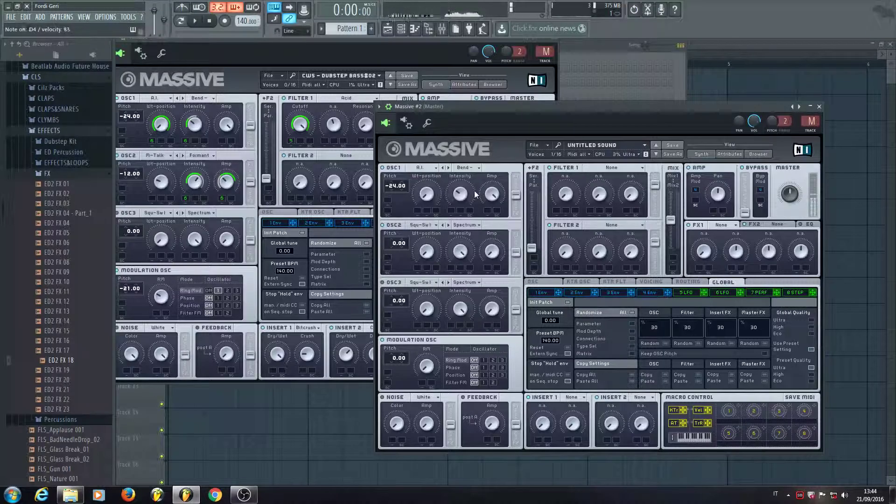
left_click_drag(460, 195, 425, 224)
Give OSC2 the Modern Talking wavetable, lower its wavetable position and set its pitch to -12.00.
left_click(424, 225)
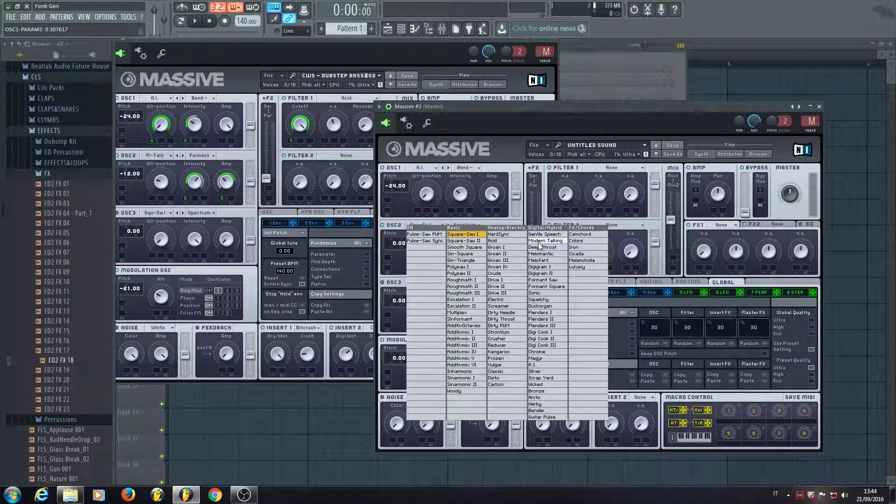
left_click(554, 242)
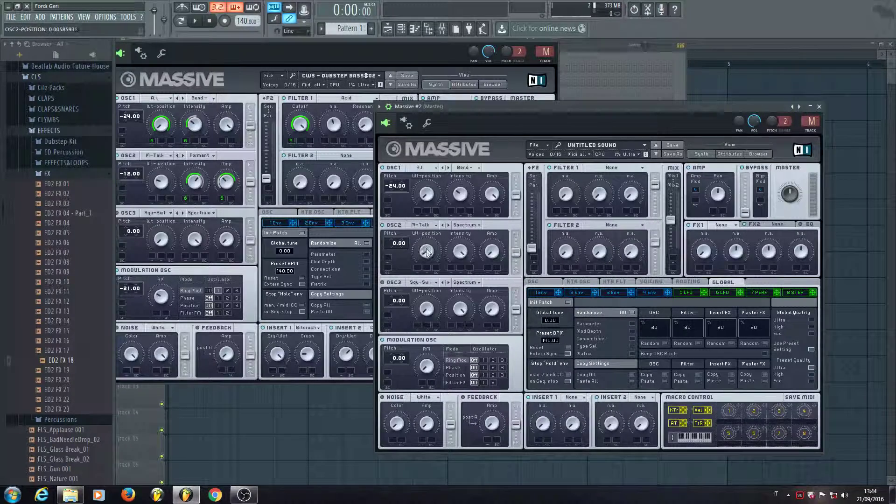
left_click_drag(427, 233, 393, 258)
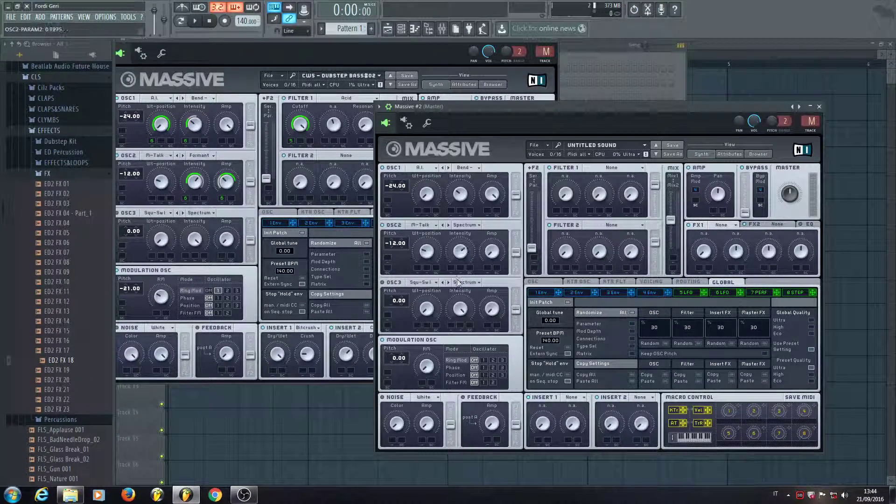
Switch OSC2 to Formant mode, adjust its intensity and set its amp to about 0.35.
left_click(469, 226)
left_click(463, 248)
left_click_drag(464, 254, 463, 259)
left_click_drag(493, 254, 489, 226)
scroll(491, 250, "up", 2)
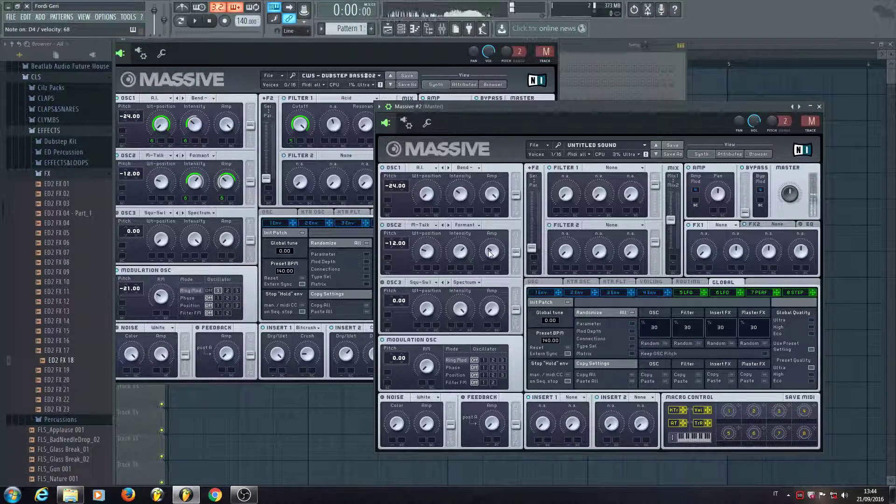
left_click_drag(483, 247, 483, 243)
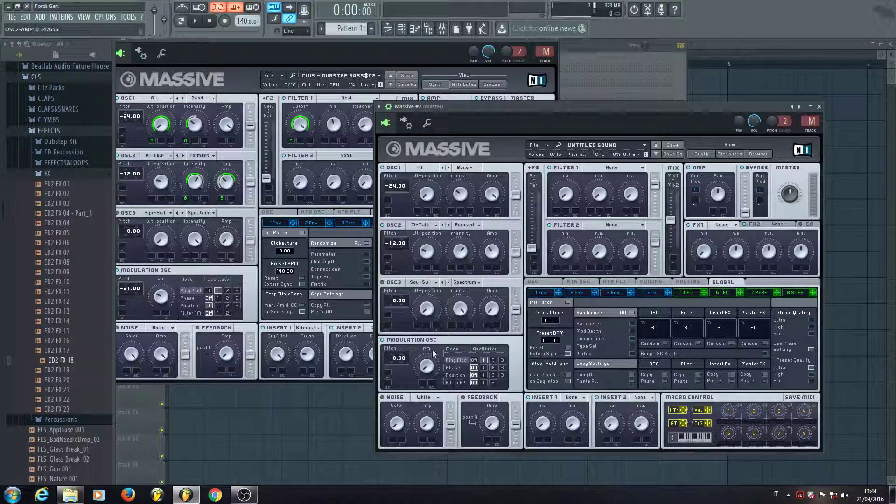
Set up the Modulation OSC with ring modulation on oscillator 1, pitch -21.00 and an adjusted RM amount.
mouse_move(428, 371)
left_mouse_down()
mouse_move(426, 351)
mouse_move(396, 364)
mouse_move(395, 377)
mouse_move(427, 358)
mouse_move(428, 316)
mouse_move(426, 374)
left_mouse_up()
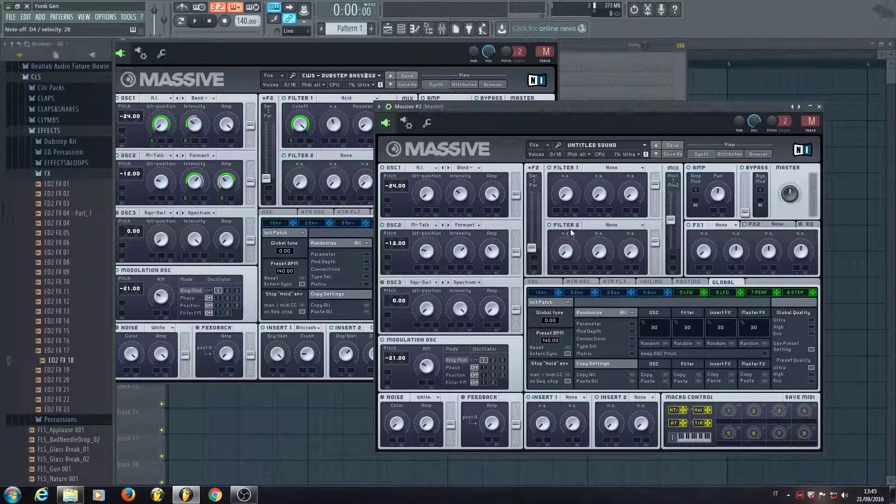
Set Filter 1 to Acid with full output gain and cutoff, and move the mix slider fully to Mix1.
left_click_drag(656, 184, 655, 176)
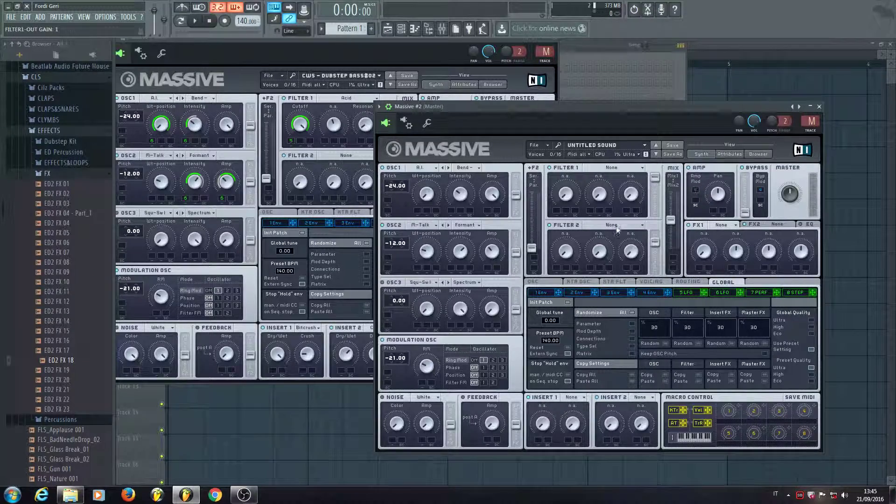
left_click_drag(643, 119, 668, 175)
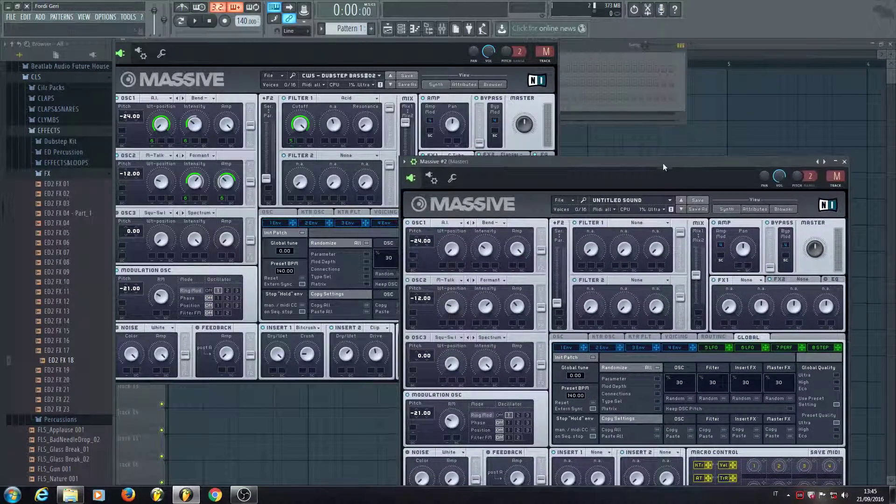
left_click(643, 223)
left_click(639, 291)
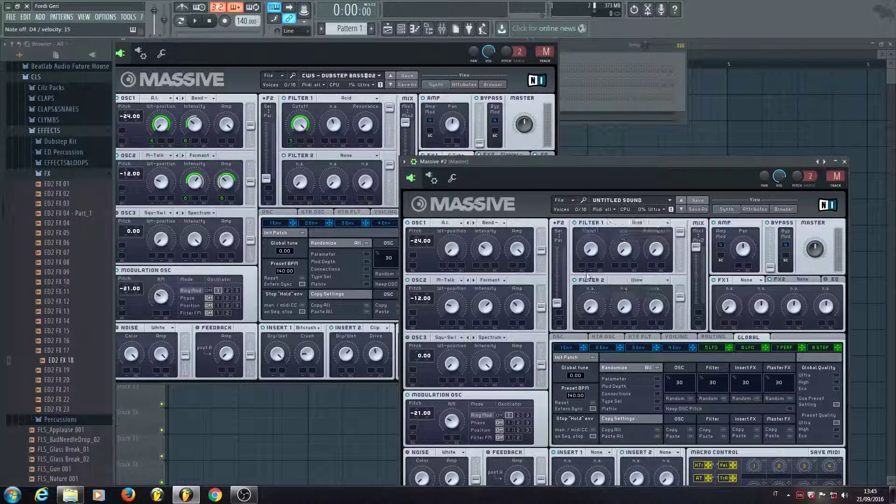
left_click_drag(595, 212, 575, 306)
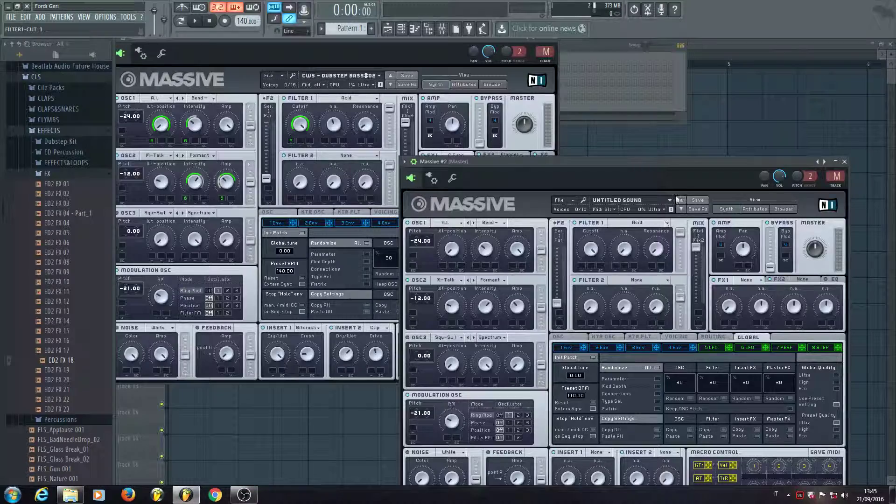
Set the FX1 master effect to Classic Tube, following the reference preset.
left_click_drag(688, 177, 710, 124)
left_click(765, 228)
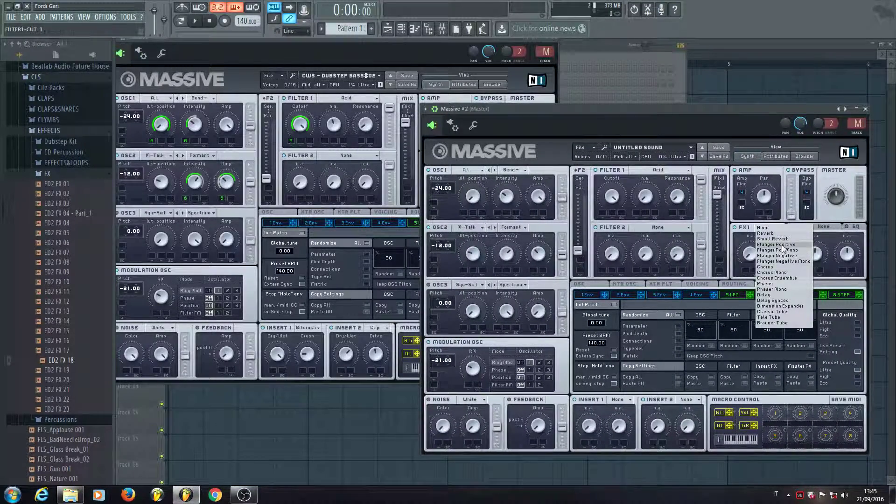
left_click(793, 256)
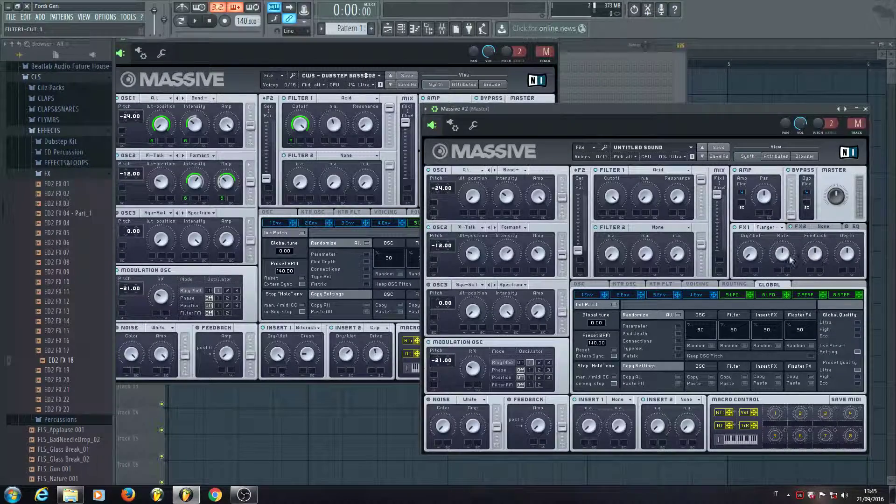
left_click(439, 61)
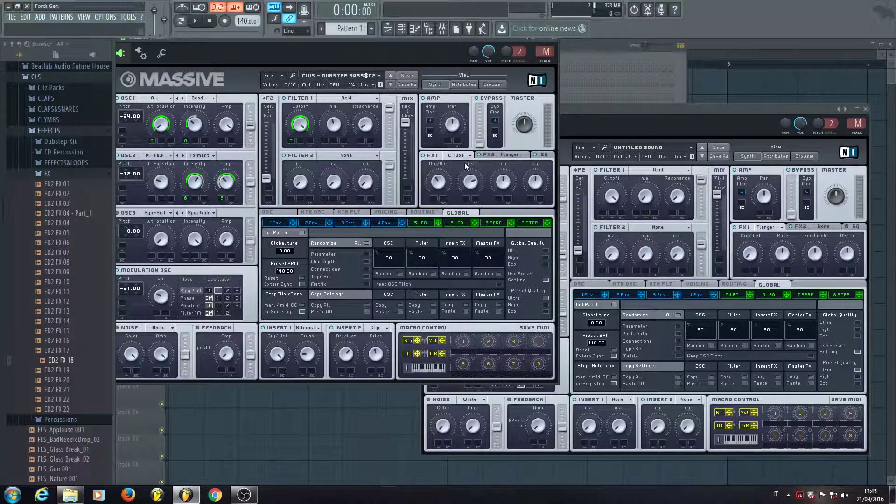
left_click(774, 232)
left_click(779, 318)
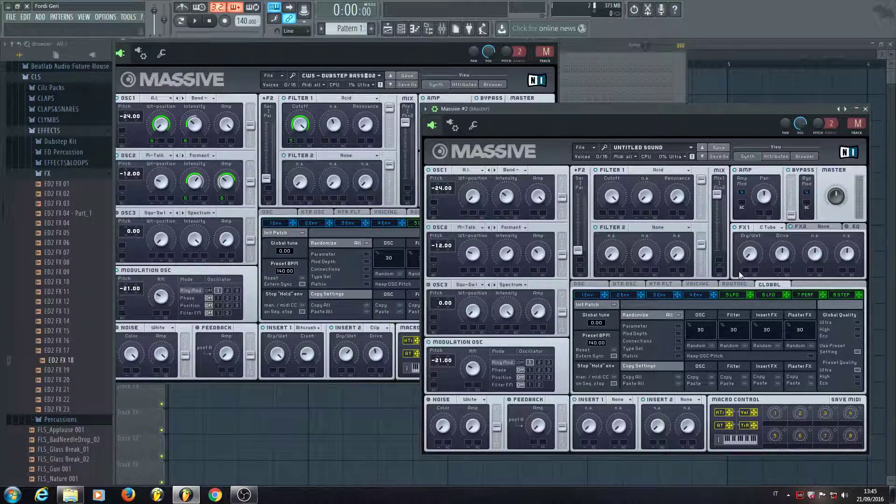
Match the FX1 tube's Dry/Wet and Drive to the reference preset, with Drive at about 0.76.
left_click(450, 60)
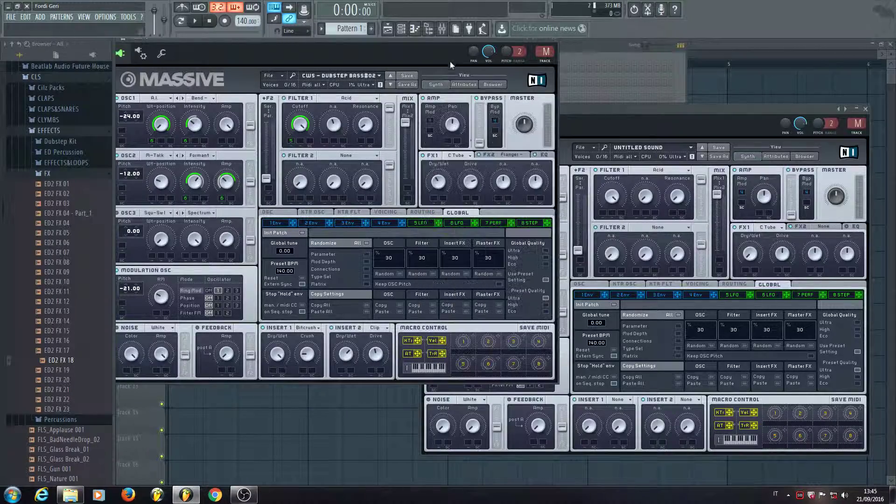
left_click(760, 260)
left_click_drag(616, 108, 593, 208)
left_click_drag(722, 359, 746, 354)
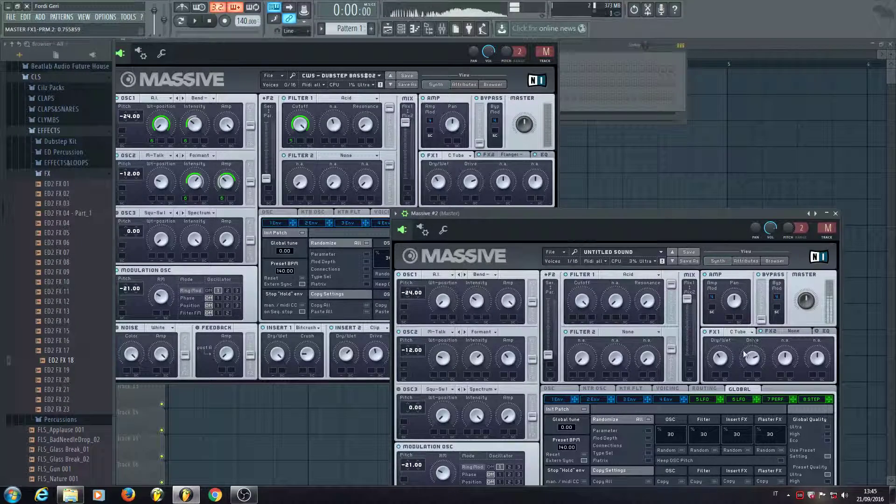
Set FX2 to Flanger Negative and match its Dry/Wet, Rate, Feedback and Depth to the reference preset.
left_click(794, 331)
left_click(794, 331)
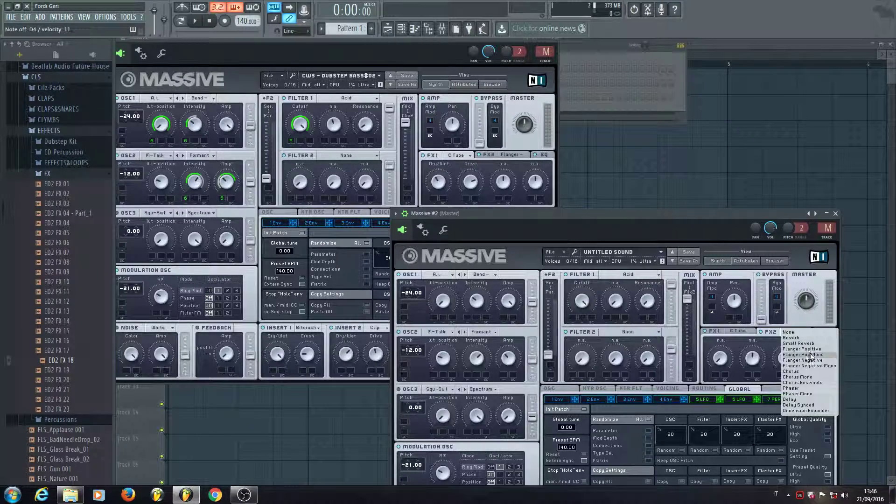
left_click(823, 362)
left_click(487, 156)
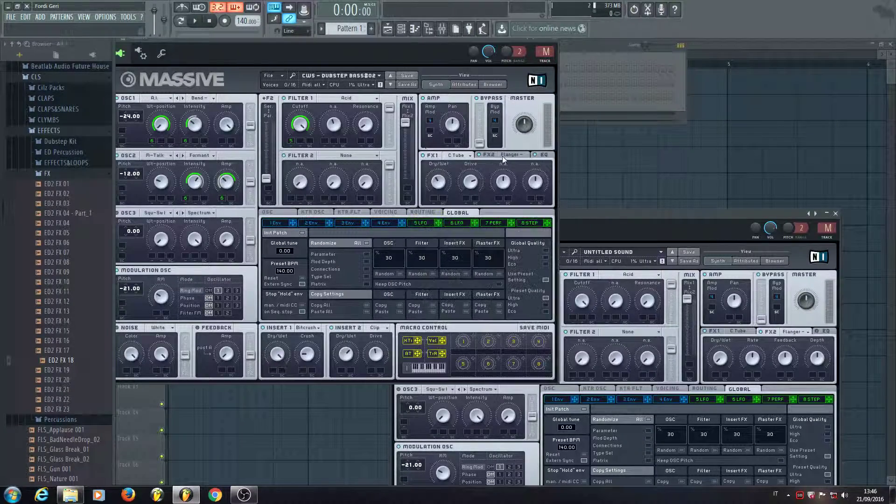
left_click_drag(717, 231, 716, 231)
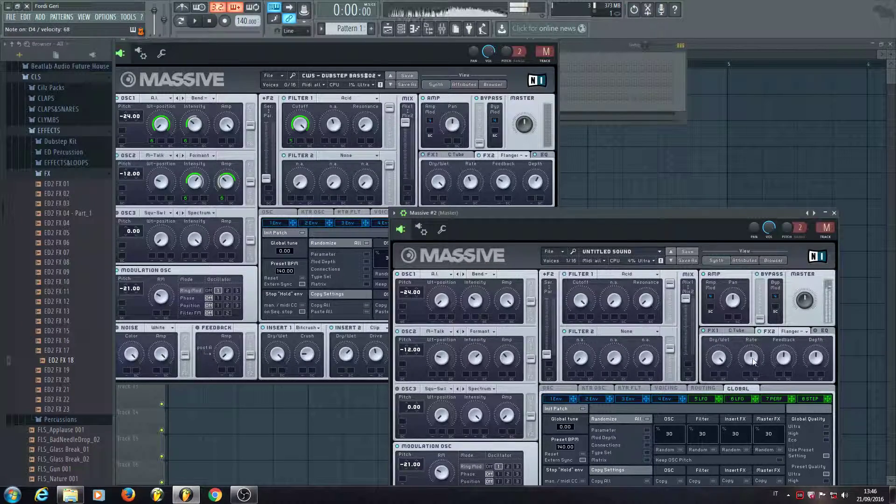
left_click_drag(751, 359, 811, 348)
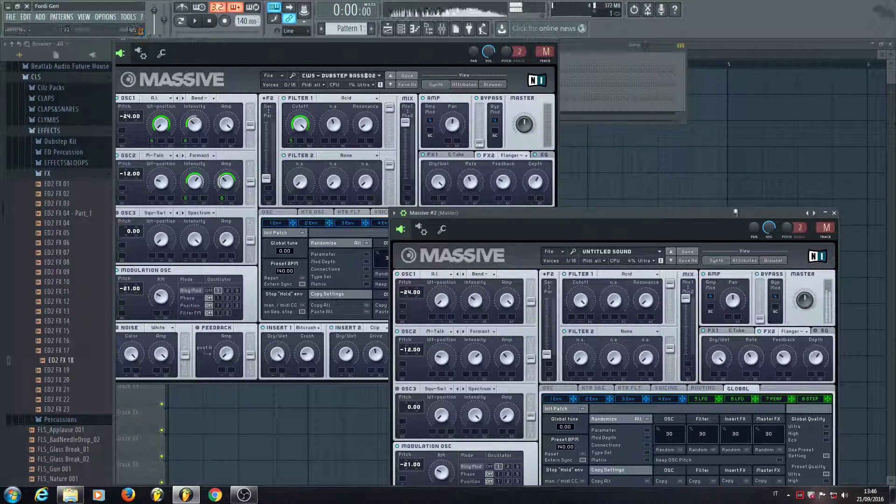
Show the patch's routing and place Insert 2 in the slot after Filter 2.
left_click_drag(718, 213, 743, 53)
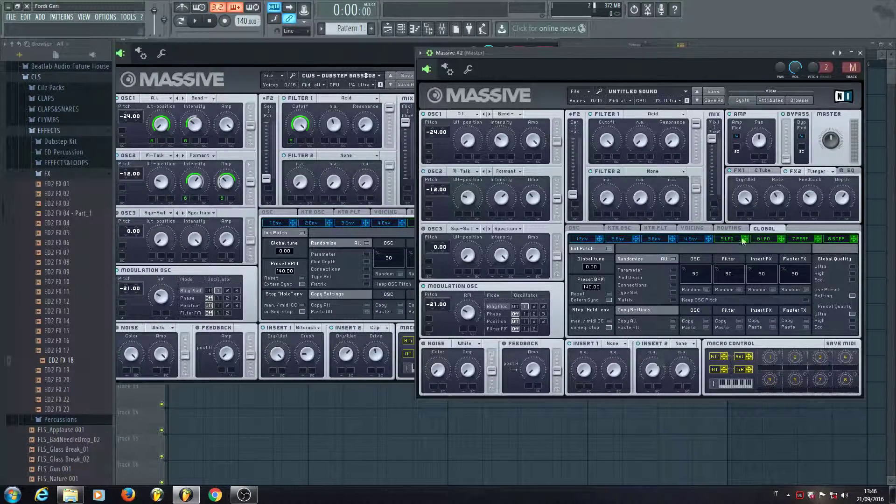
left_click(728, 229)
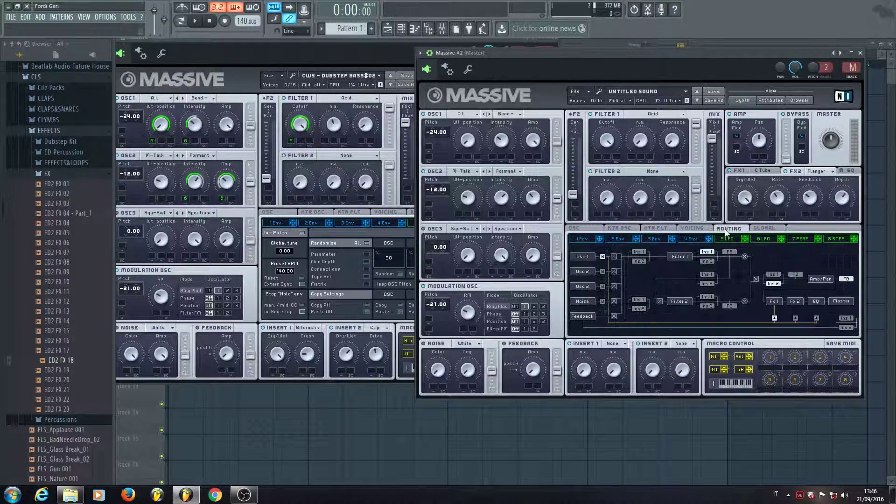
left_click(708, 307)
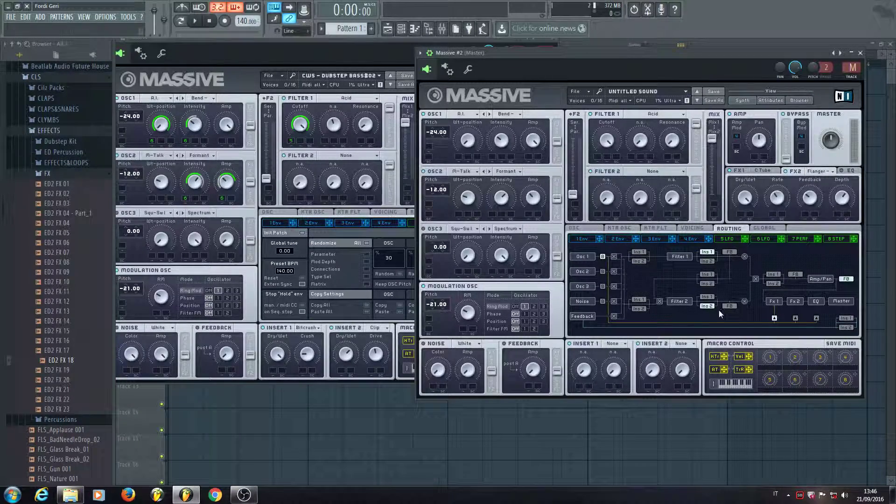
Set Insert 1 to Bitcrusher with Dry/Wet fully up, and match its Crush amount to the reference preset.
left_click(367, 74)
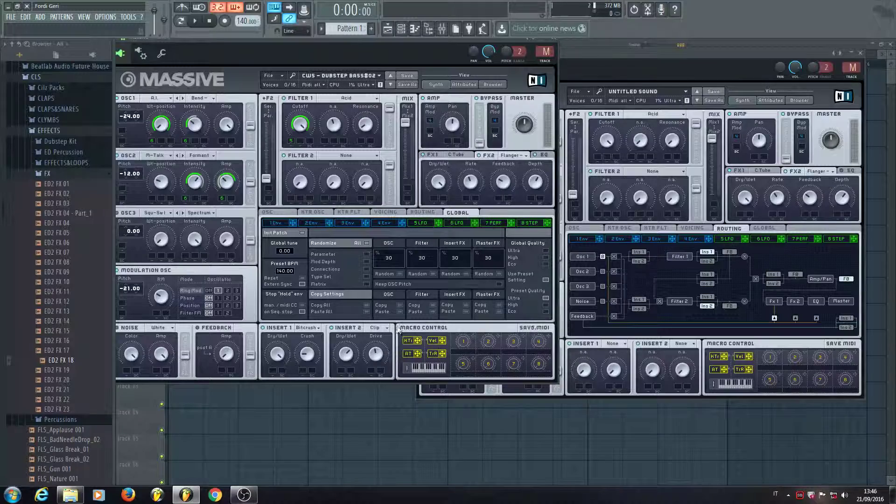
left_click(616, 344)
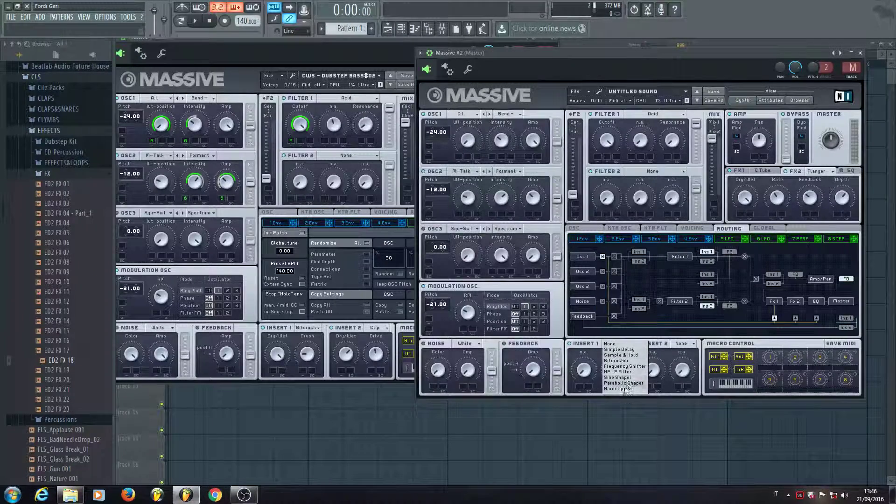
left_click(626, 366)
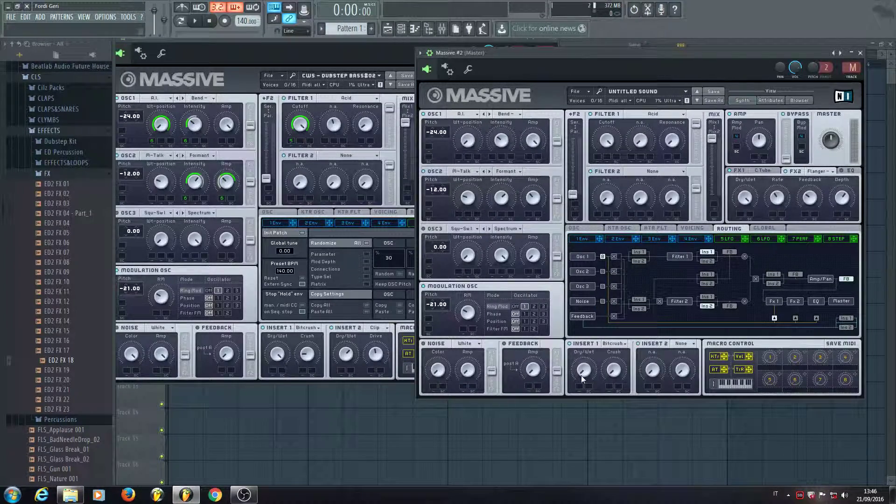
left_click_drag(583, 376, 584, 290)
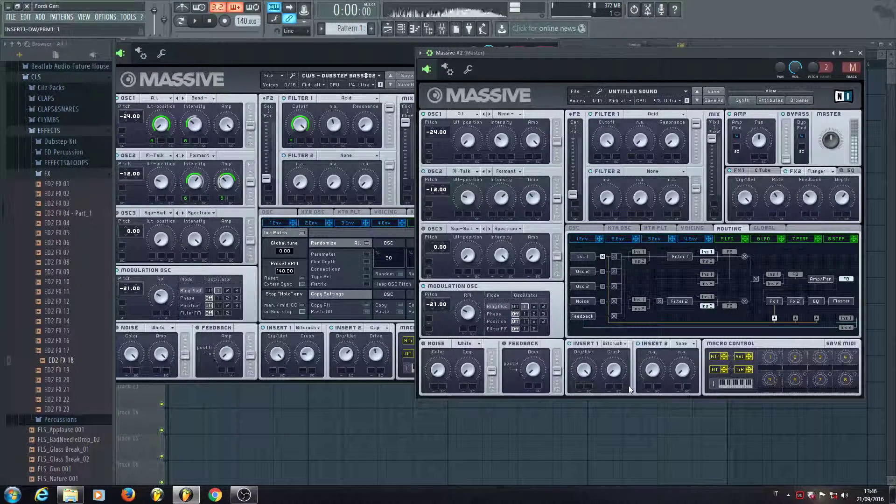
left_click_drag(614, 371, 610, 353)
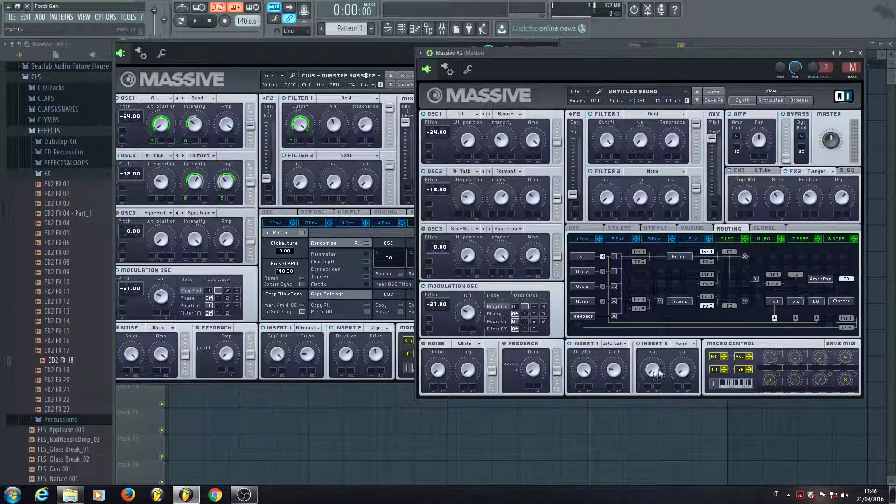
Set Insert 2 to Hardclipper and match its Dry/Wet and Drive to the reference preset.
left_click(682, 344)
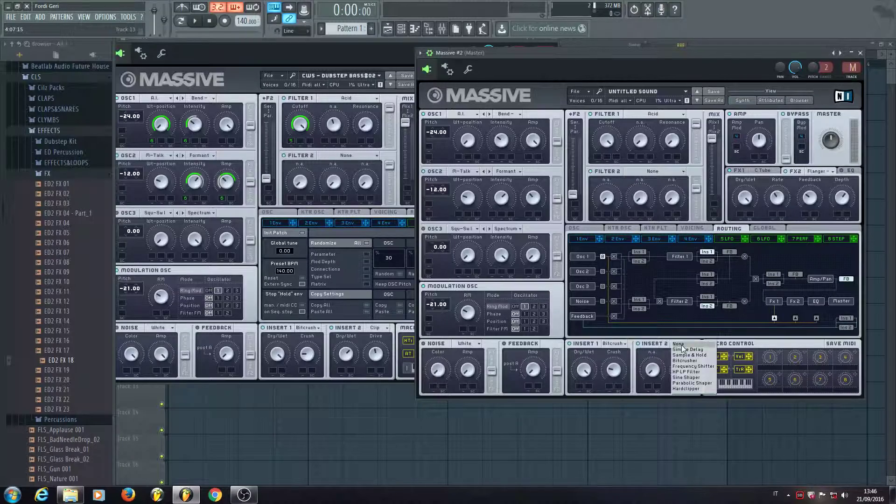
left_click(690, 393)
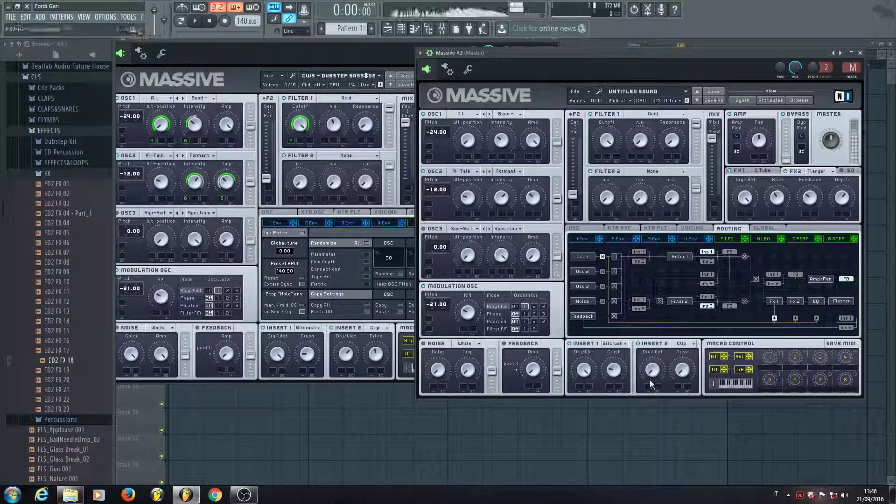
left_click_drag(653, 373, 684, 365)
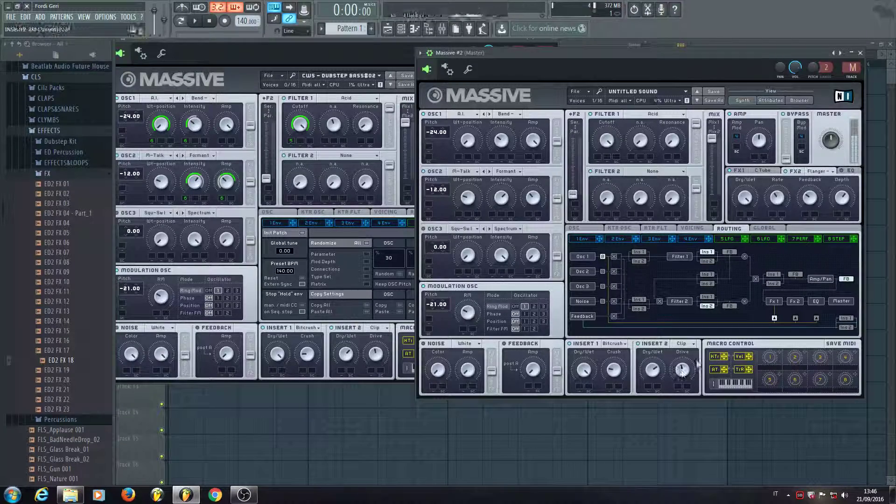
left_click(709, 284)
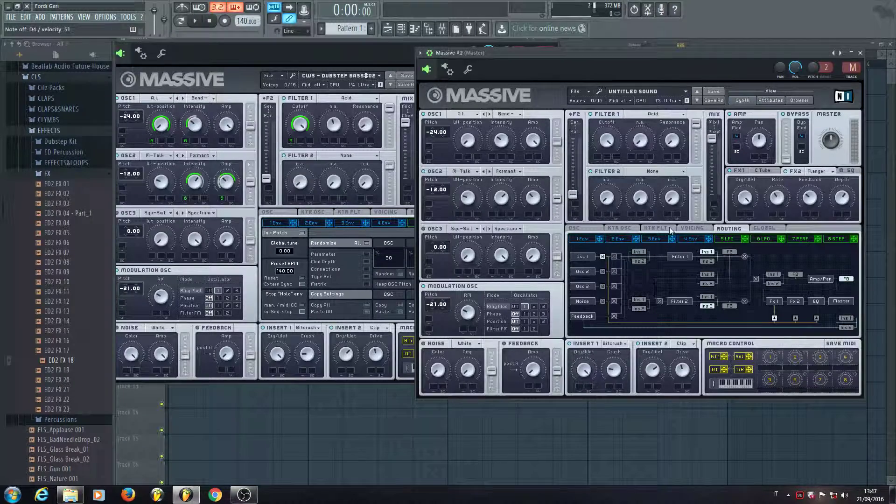
Assign LFO 5 to Filter 1's Cutoff with its modulation range, and turn on Sync for that LFO.
left_click(319, 65)
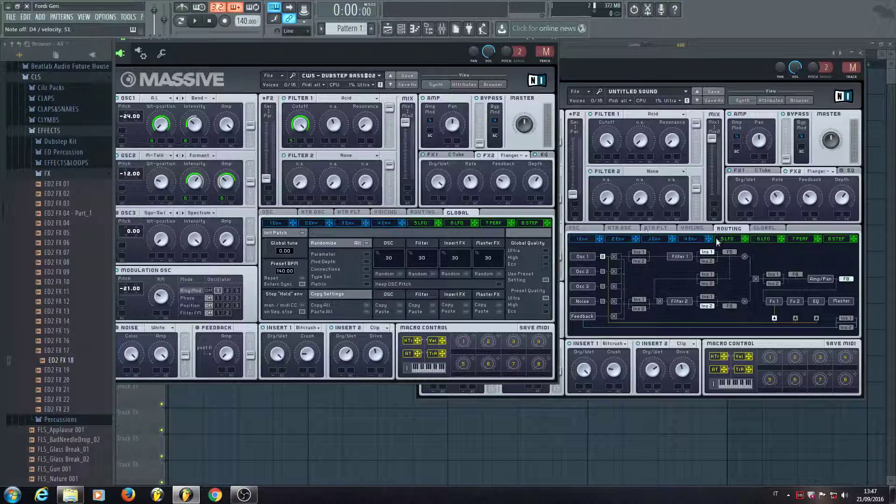
left_click(734, 239)
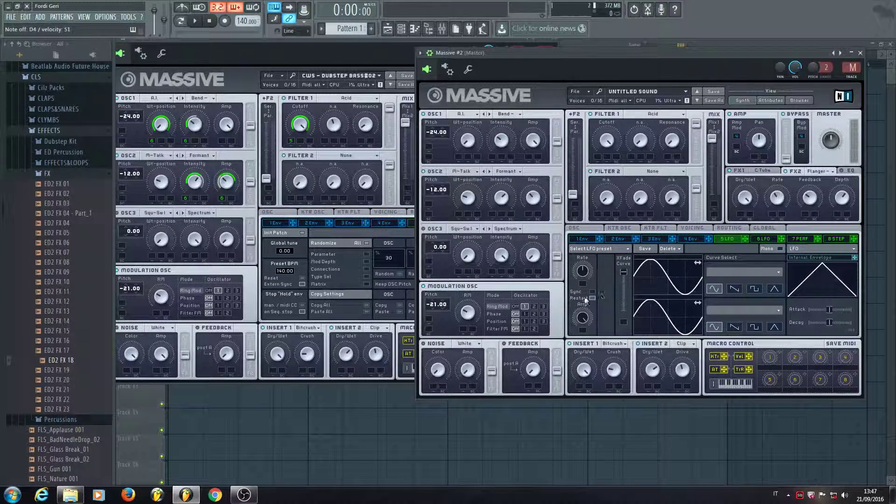
left_click_drag(745, 240, 600, 202)
left_click(594, 292)
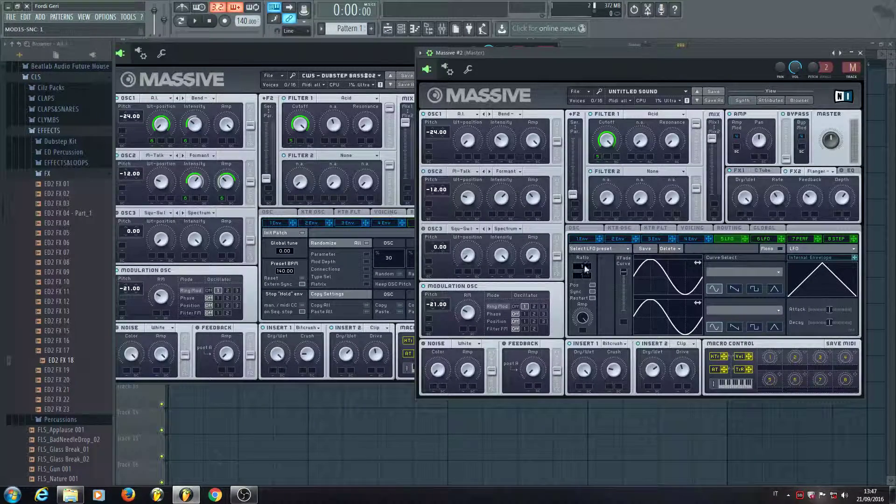
Check LFO 5 in the reference preset and shift the phase of the new patch's upper LFO 5 curve to match it.
left_click(413, 223)
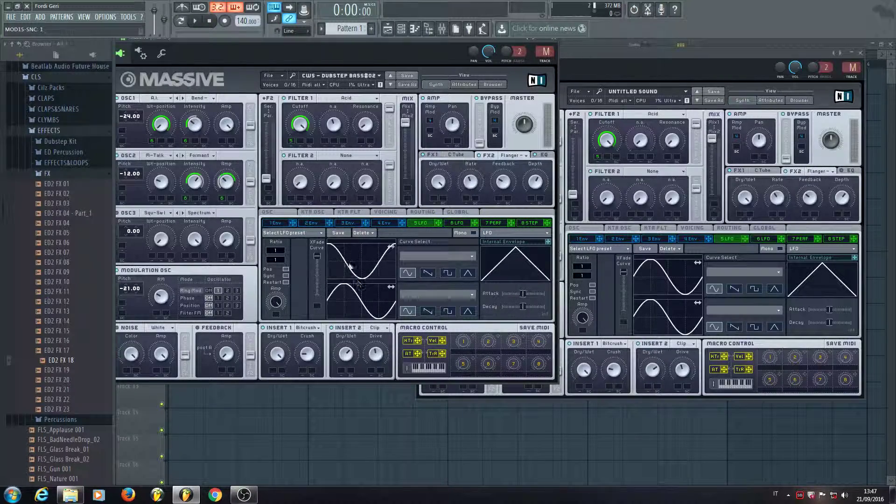
left_click(726, 240)
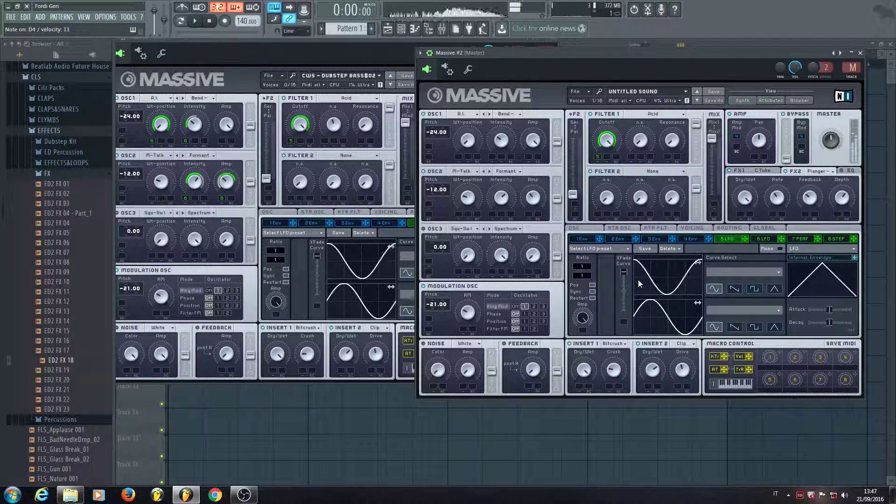
left_click_drag(638, 280, 659, 281)
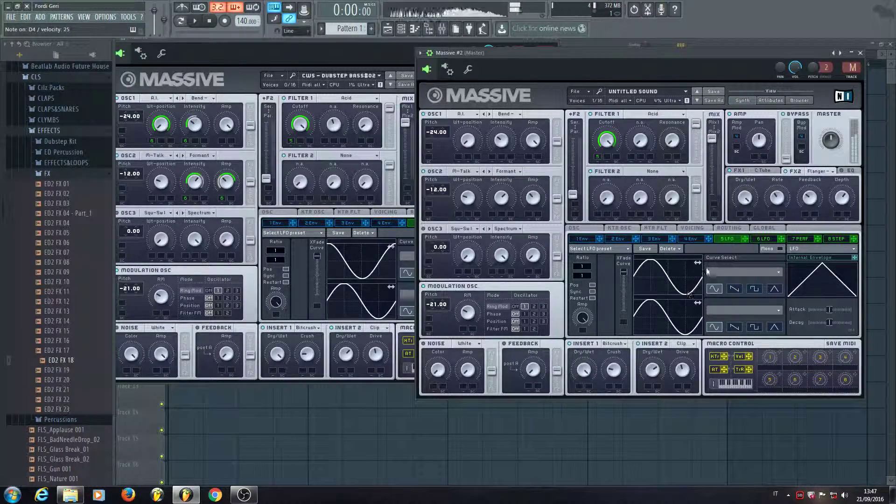
mouse_move(685, 282)
left_mouse_down()
mouse_move(658, 287)
mouse_move(668, 288)
left_mouse_up()
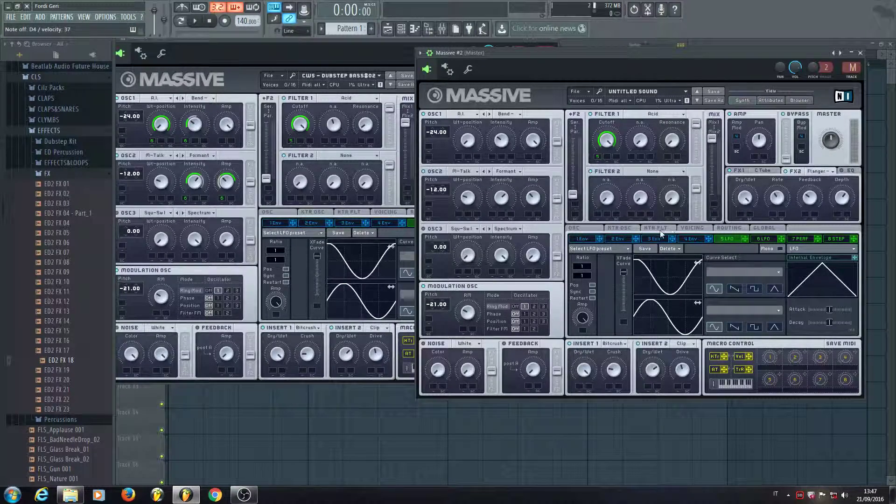
Assign LFO 6 to OSC1's Wt-position and Intensity, with modulation ranges following the reference preset.
left_click(764, 239)
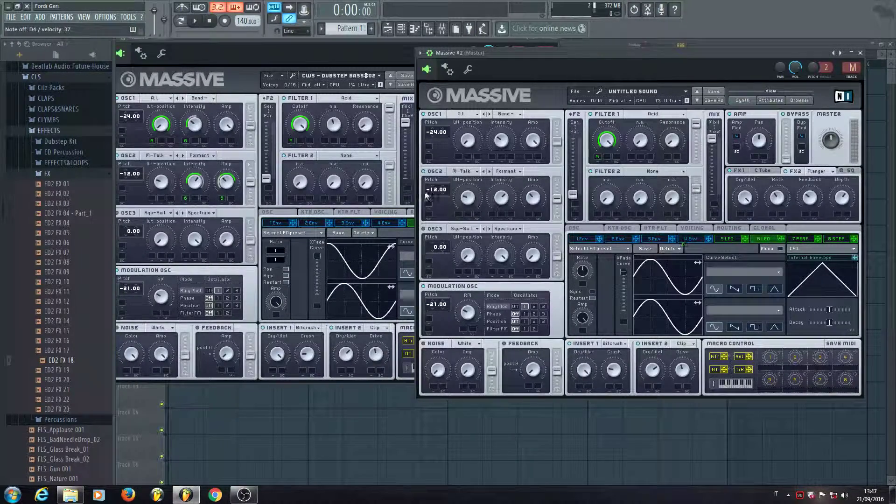
mouse_move(427, 196)
left_mouse_down()
mouse_move(459, 167)
mouse_move(473, 85)
left_mouse_up()
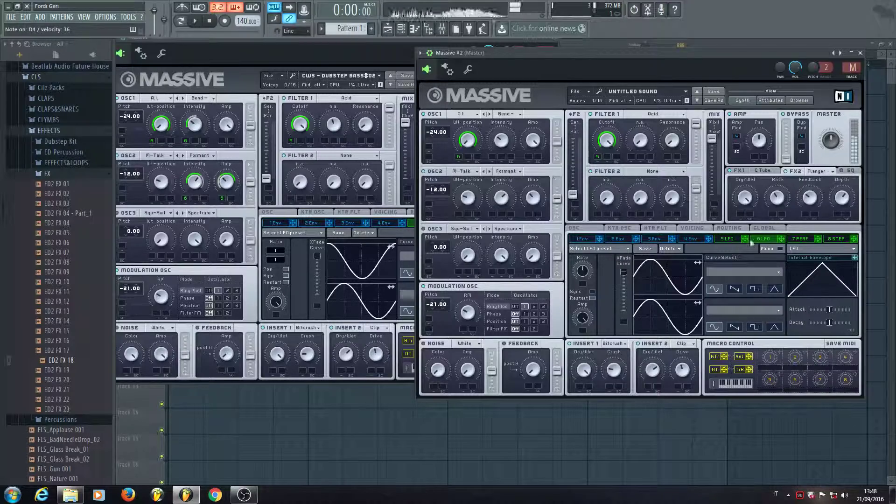
left_click_drag(782, 239, 494, 162)
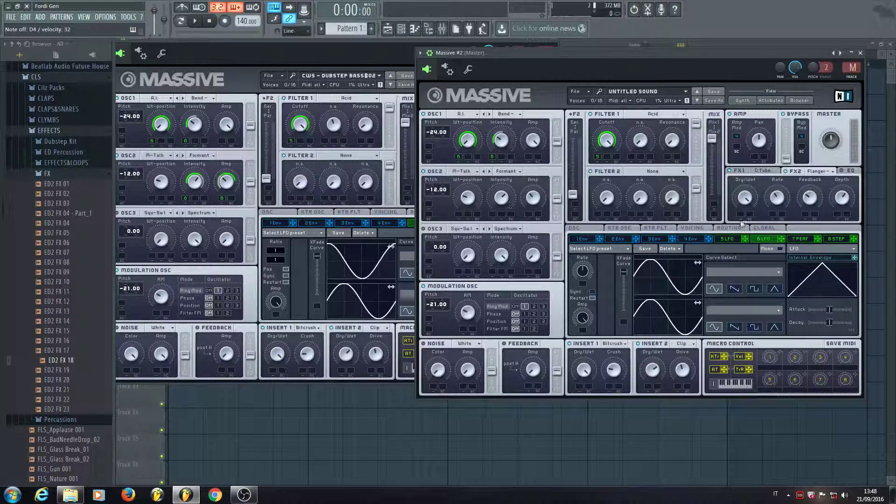
Assign LFO 6 to OSC2's Intensity and Amp, with modulation ranges following the reference preset.
left_click_drag(781, 241, 494, 228)
left_click_drag(502, 194, 502, 198)
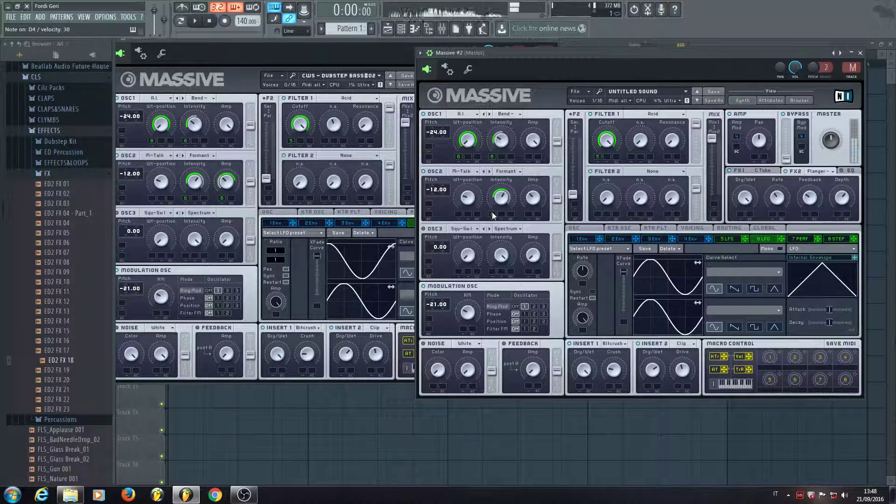
mouse_move(495, 211)
left_mouse_down()
mouse_move(498, 198)
mouse_move(500, 216)
left_mouse_up()
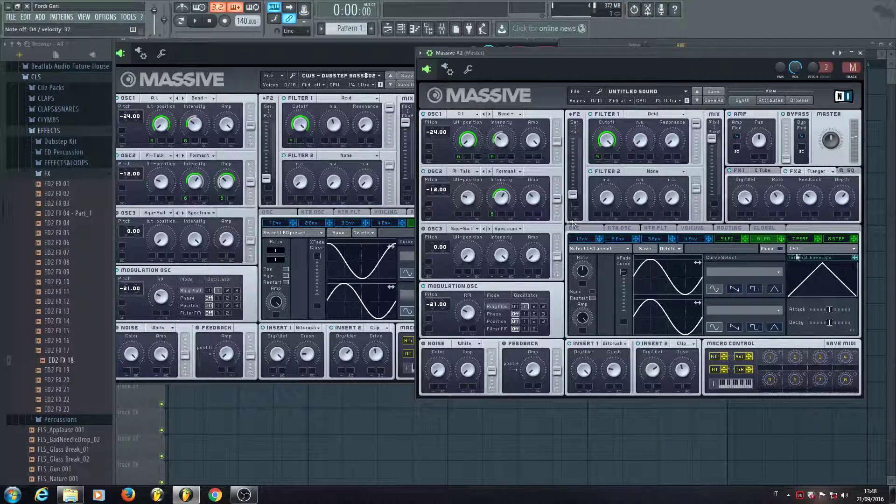
left_click_drag(605, 234, 534, 192)
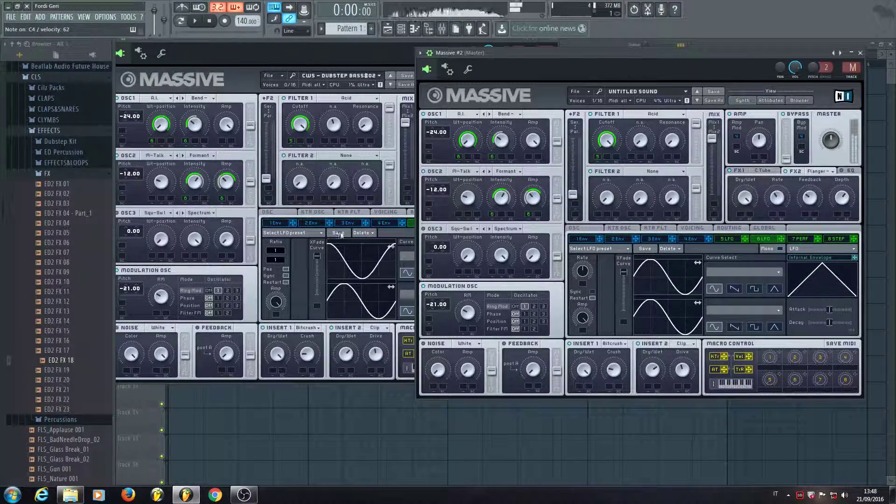
View Envelope 3 in the reference preset and compare the sound of the new patch with the reference.
left_click(354, 224)
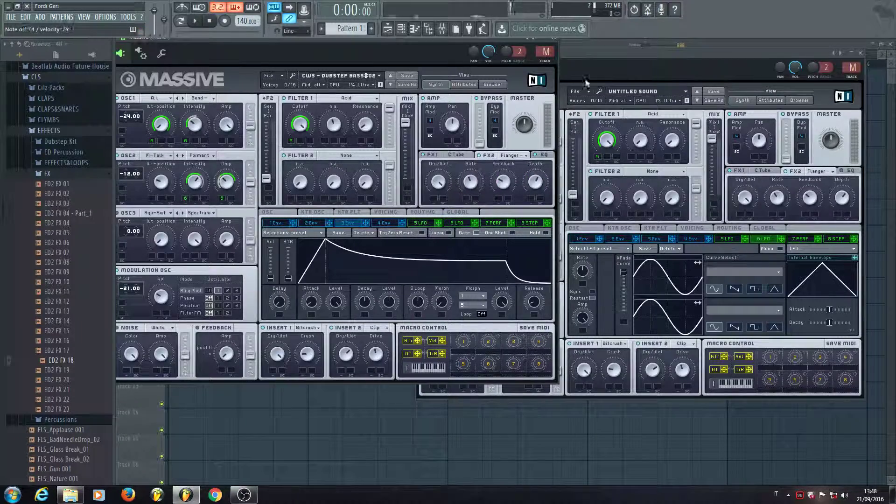
left_click(626, 76)
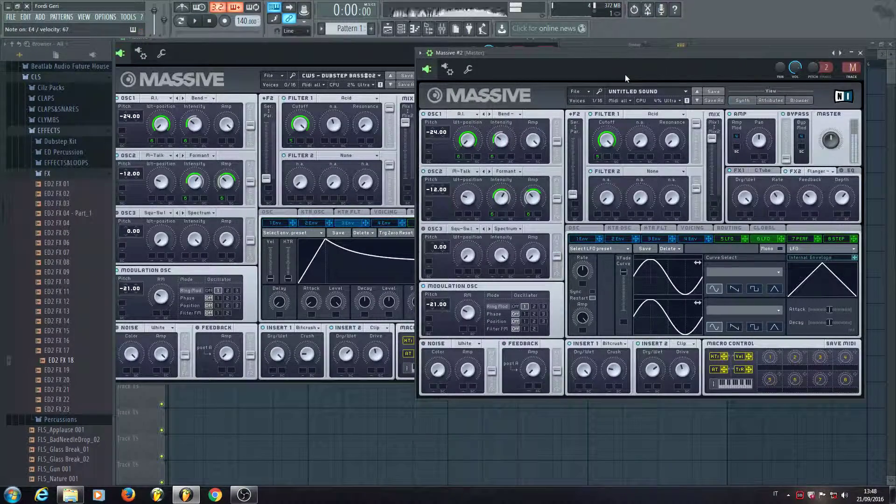
left_click(377, 73)
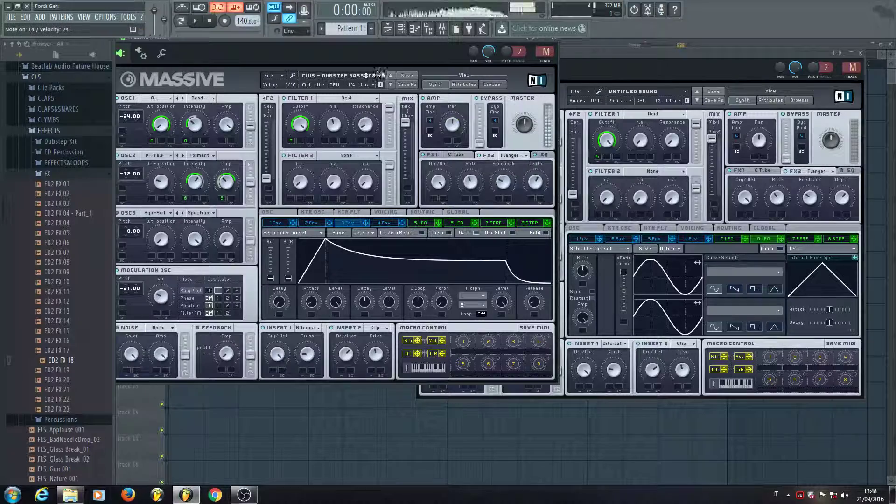
left_click(615, 78)
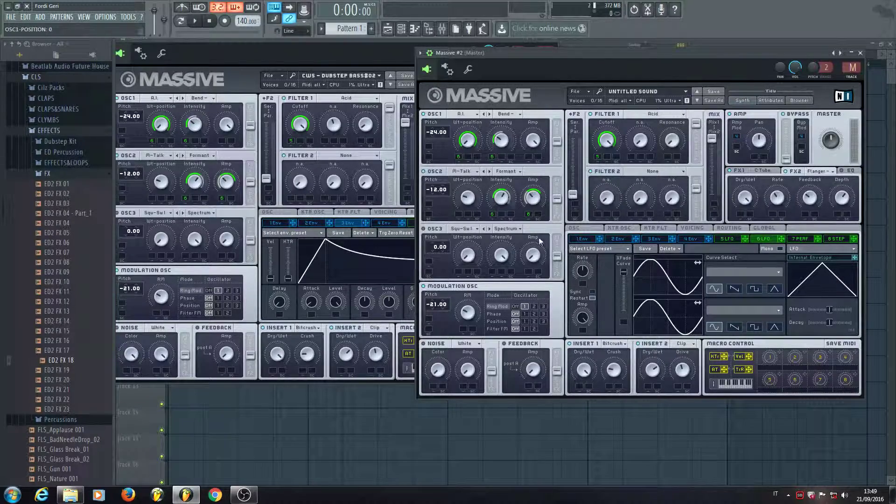
Close the Massive #2 window, reposition the reference patch, and audition different ratio denominators on its LFO 5, ending at 1.
left_click(860, 52)
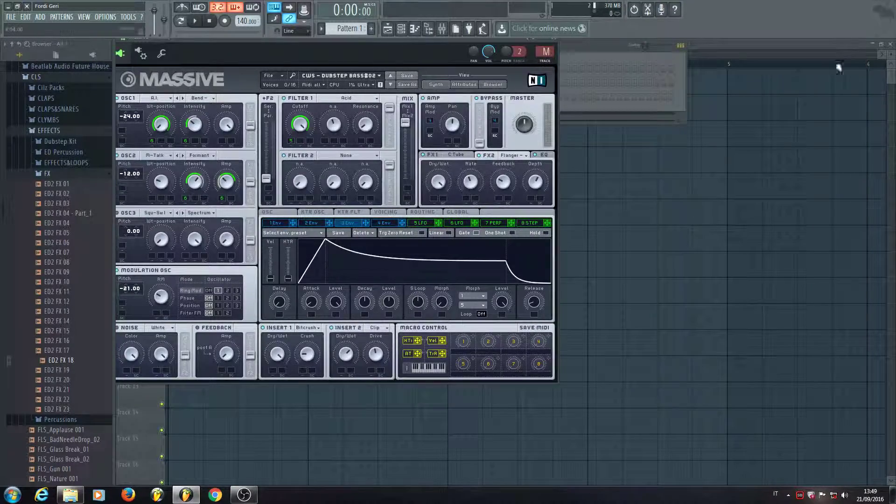
left_click_drag(303, 61, 516, 98)
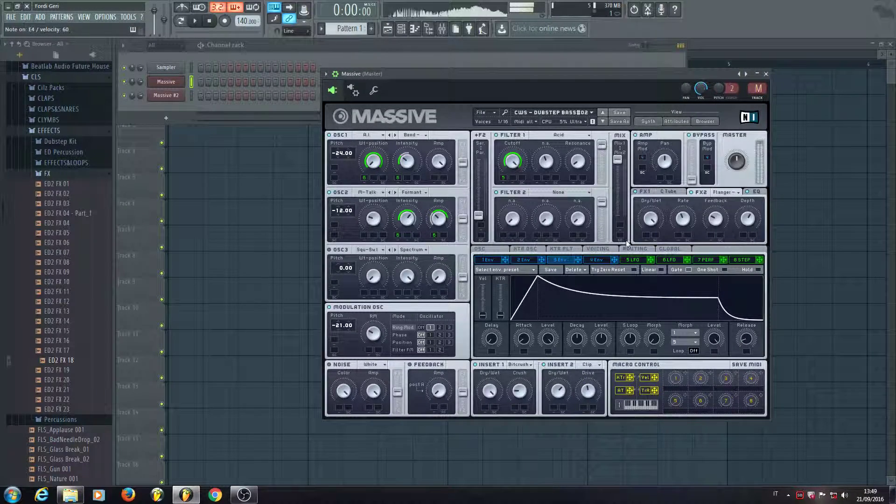
left_click(634, 259)
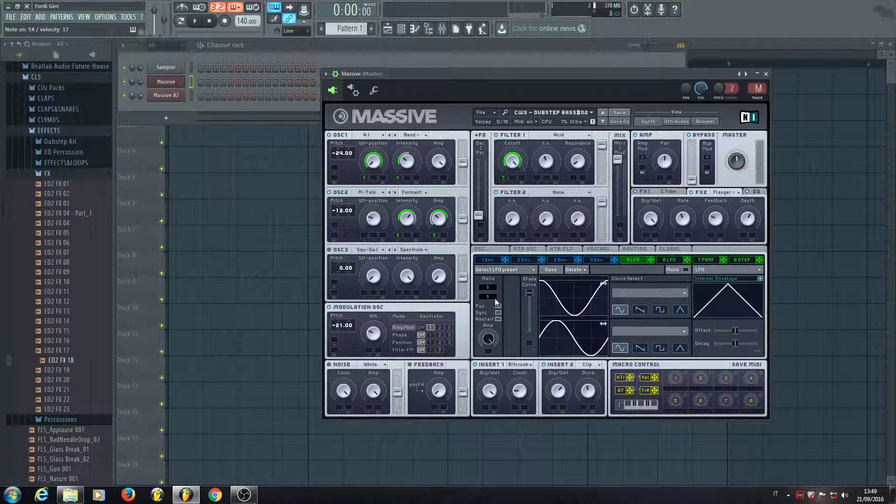
left_click_drag(494, 299, 493, 298)
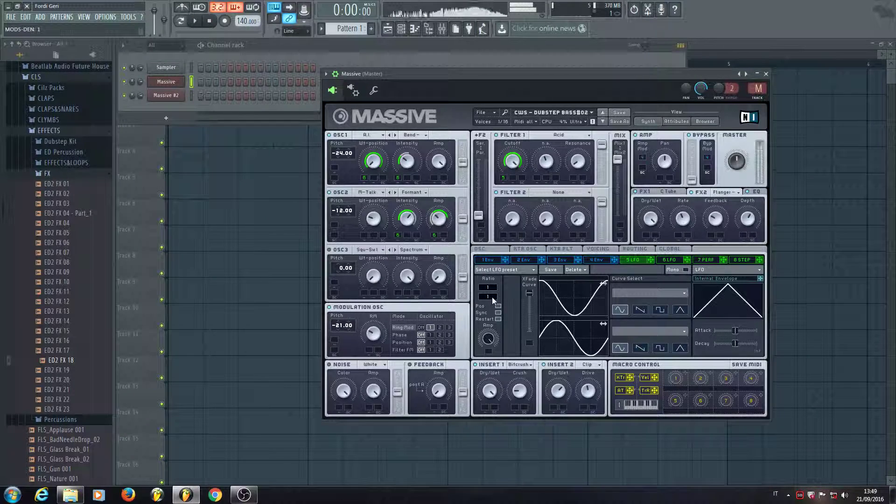
Audition different wobble speeds by varying LFO 6's ratio denominator in the reference patch, including 8 and 1.
left_click(670, 259)
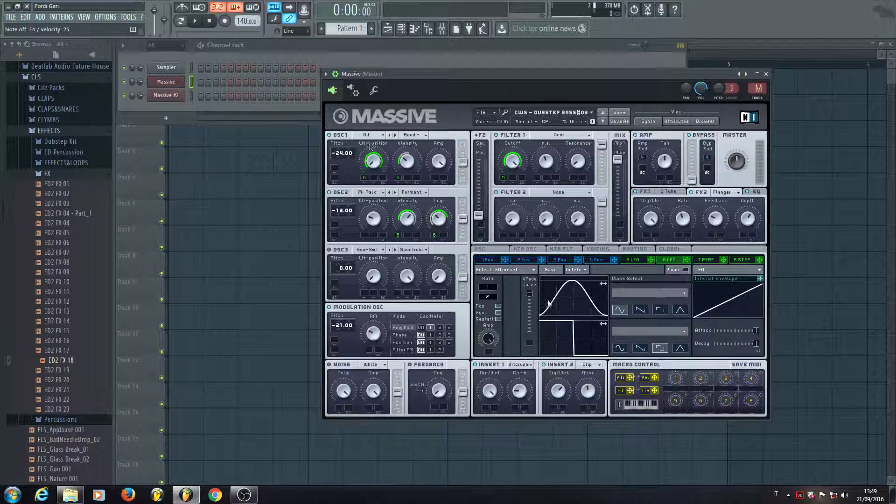
left_click_drag(494, 298, 494, 295)
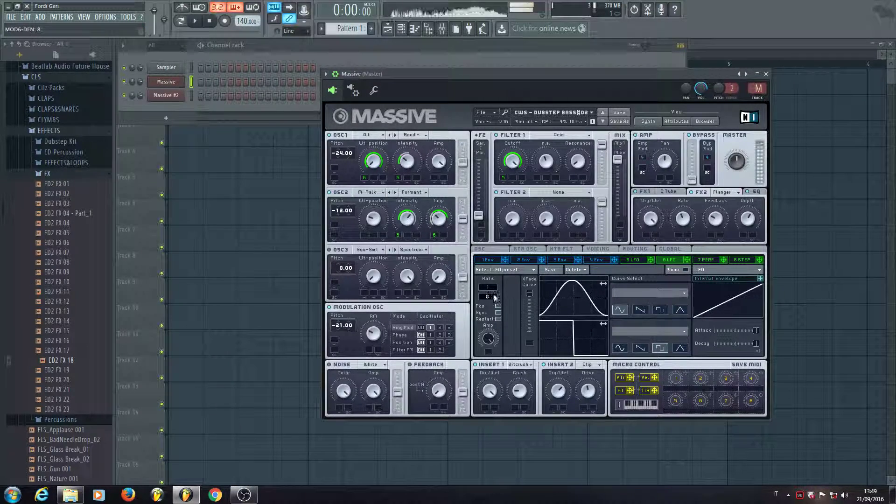
scroll(495, 297, "down", 7)
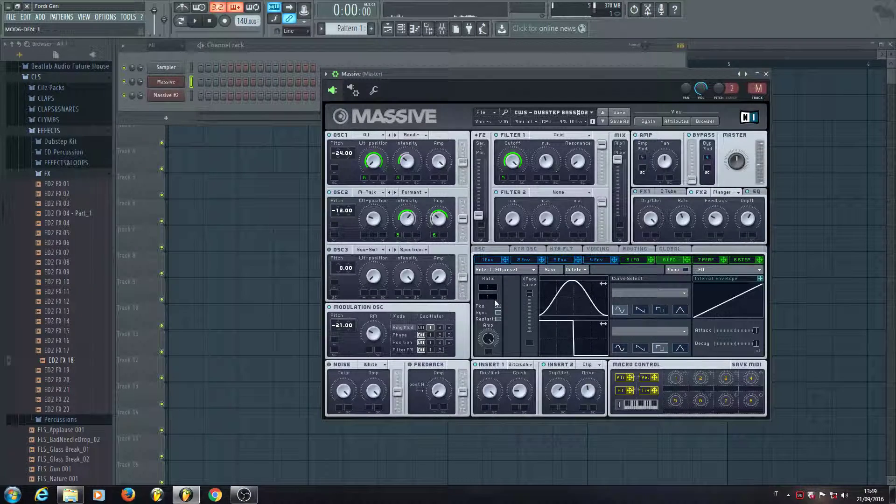
scroll(495, 298, "up", 3)
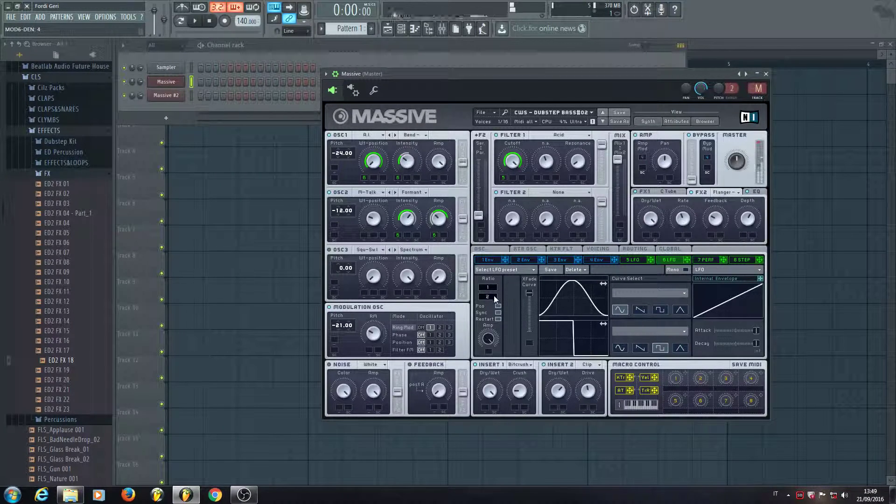